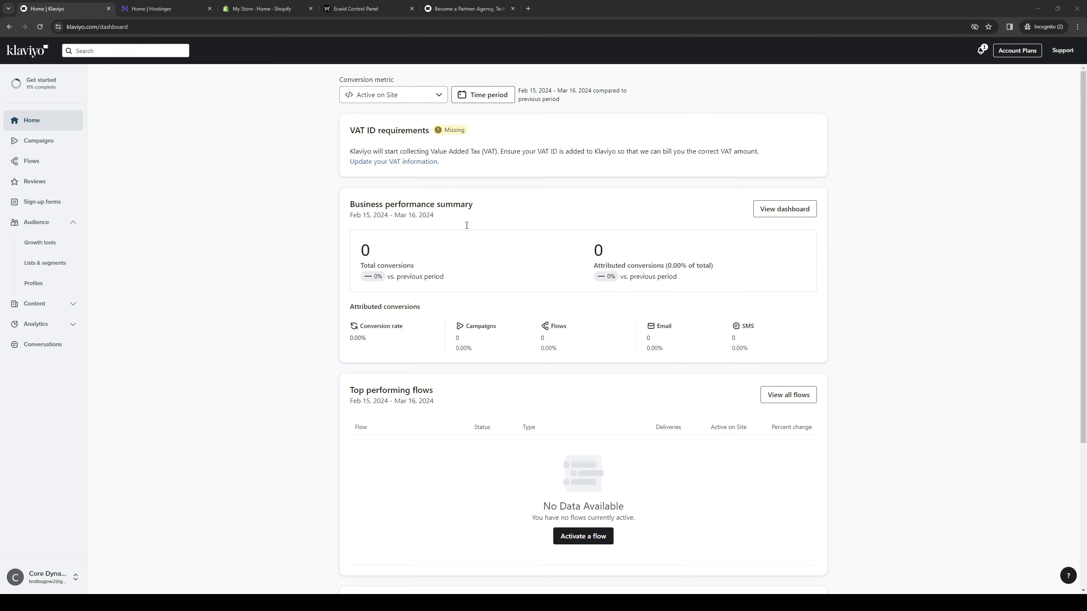
# From the Become a Partner page, open the 'Become a tech partner' technology partnerships page in a new tab.
pyautogui.click(495, 11)
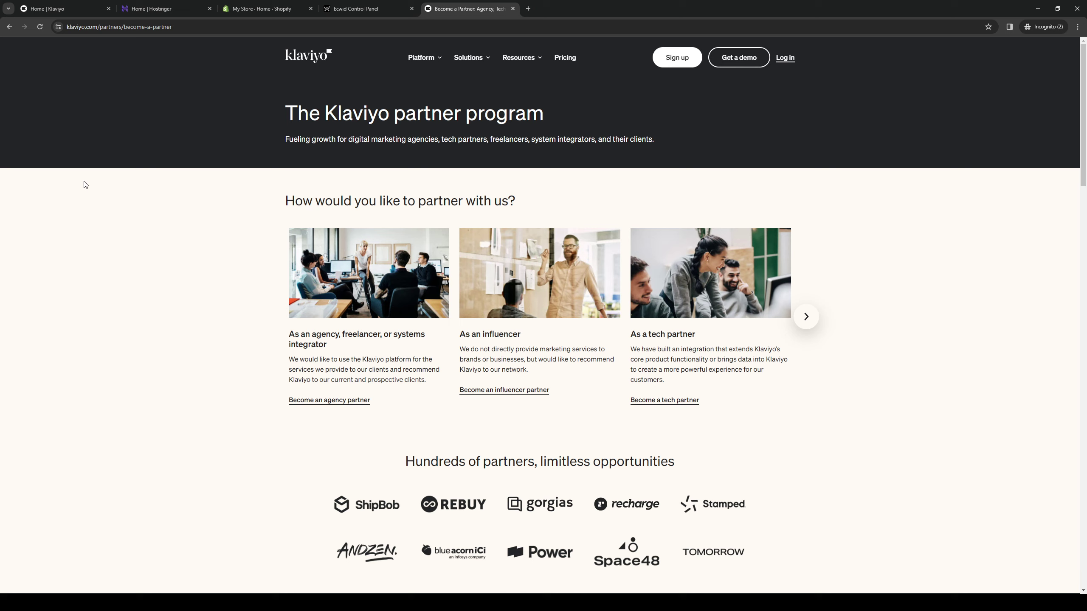
pyautogui.click(100, 14)
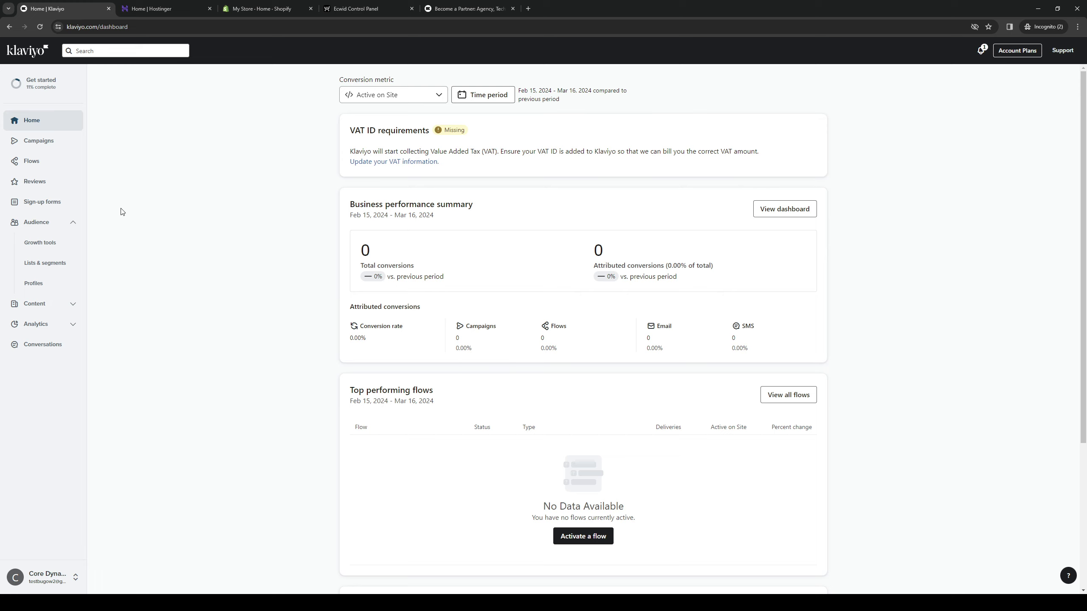
pyautogui.click(466, 8)
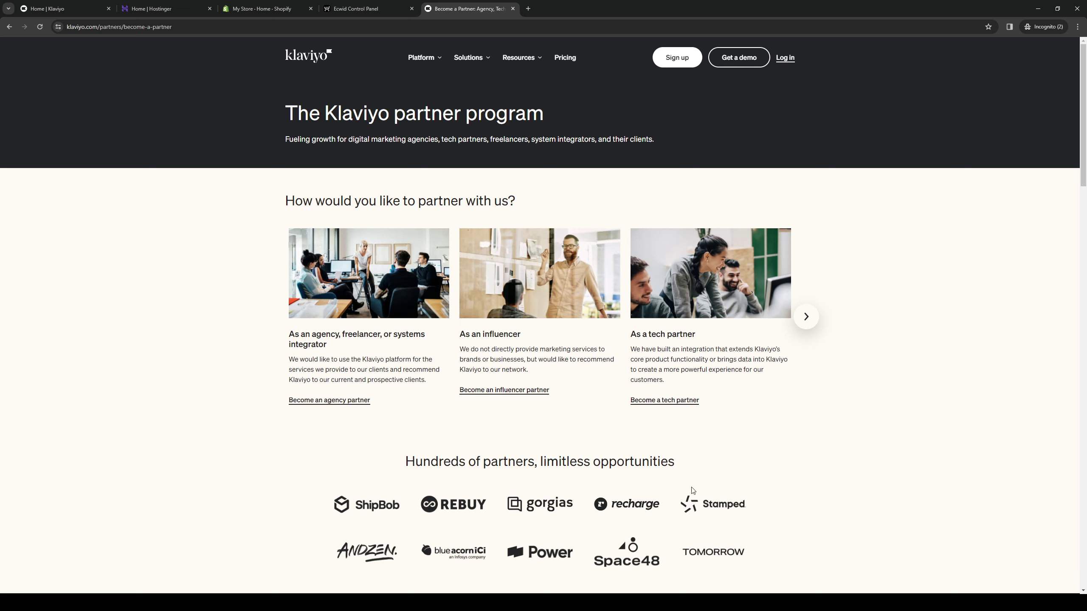
pyautogui.click(671, 406)
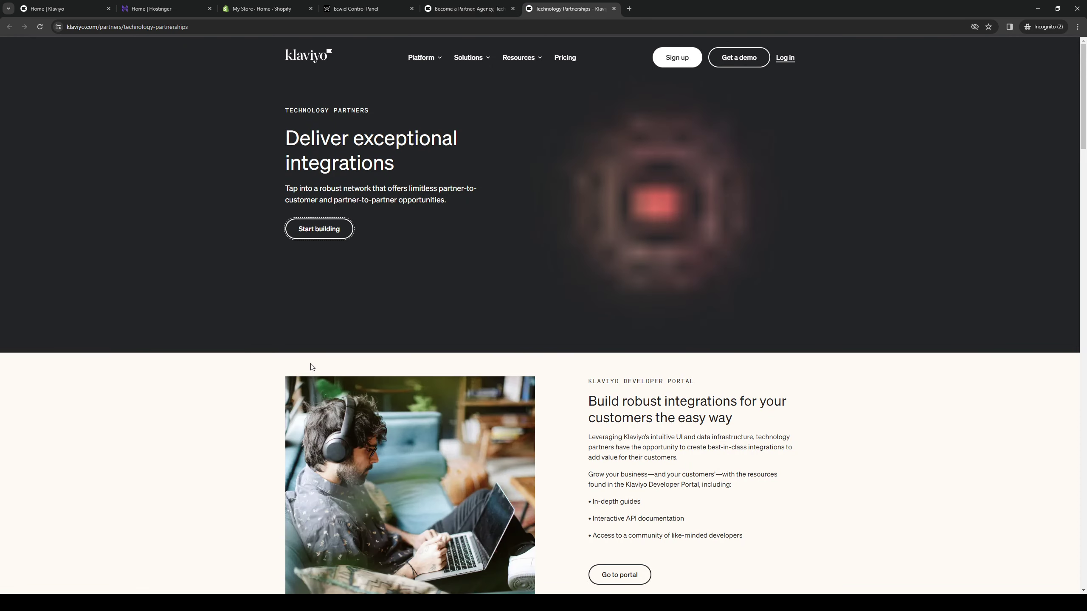
# Open the 'Build your integration' developer docs from 'Start building' on Technology Partnerships.
pyautogui.click(318, 232)
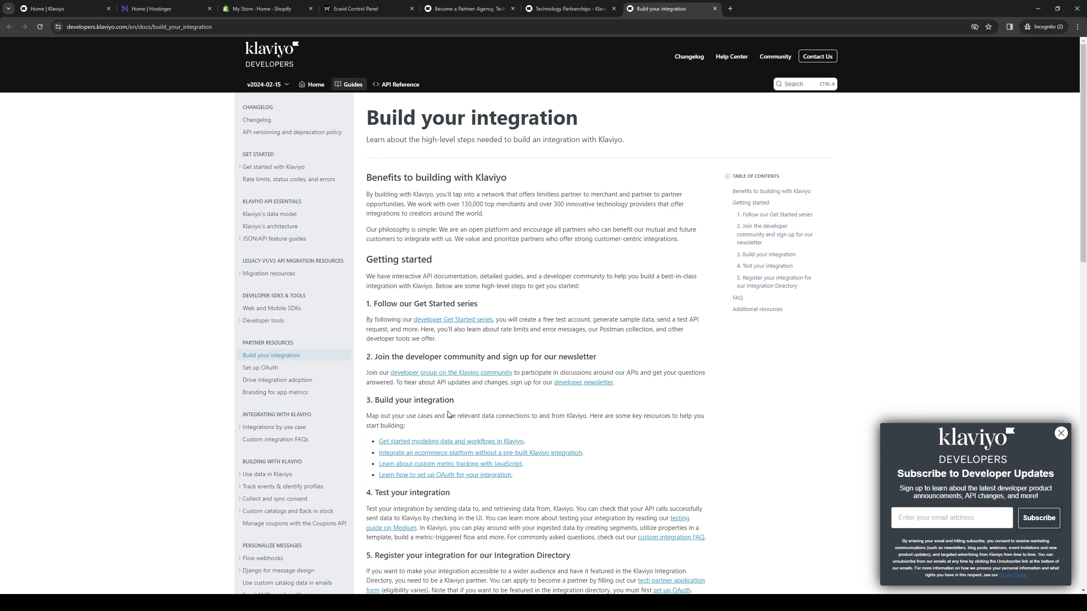
pyautogui.scroll(-2, 514, 452)
pyautogui.scroll(-2, 493, 407)
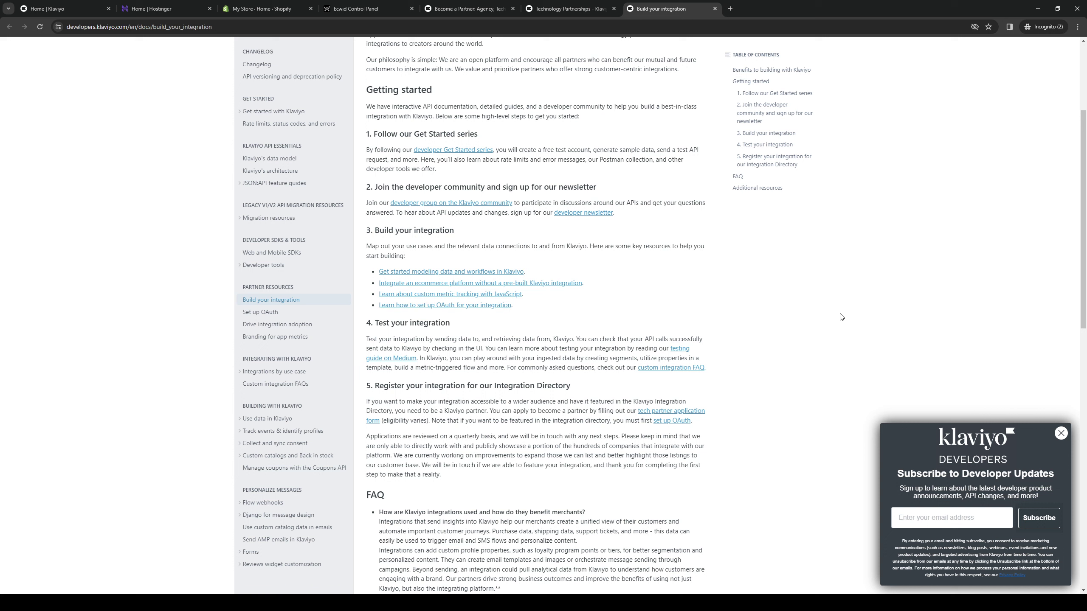
# Open the 'developer Get Started series' link and view the 'Get started with Klaviyo' guide tab.
pyautogui.click(767, 329)
pyautogui.scroll(5, 536, 366)
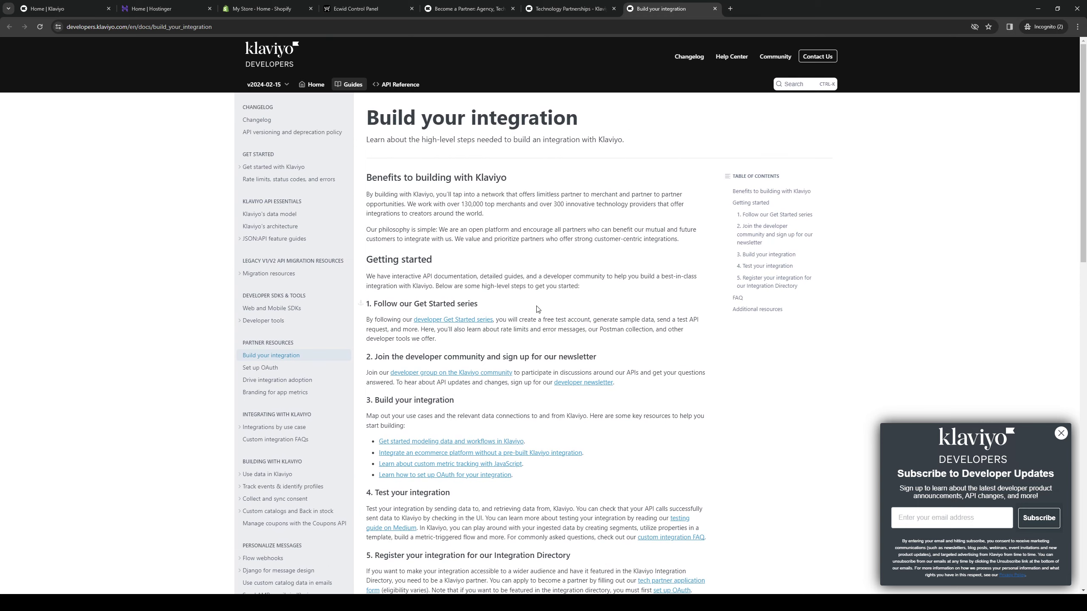
pyautogui.keyDown('ctrl'); pyautogui.click(453, 320); pyautogui.keyUp('ctrl')
pyautogui.click(772, 9)
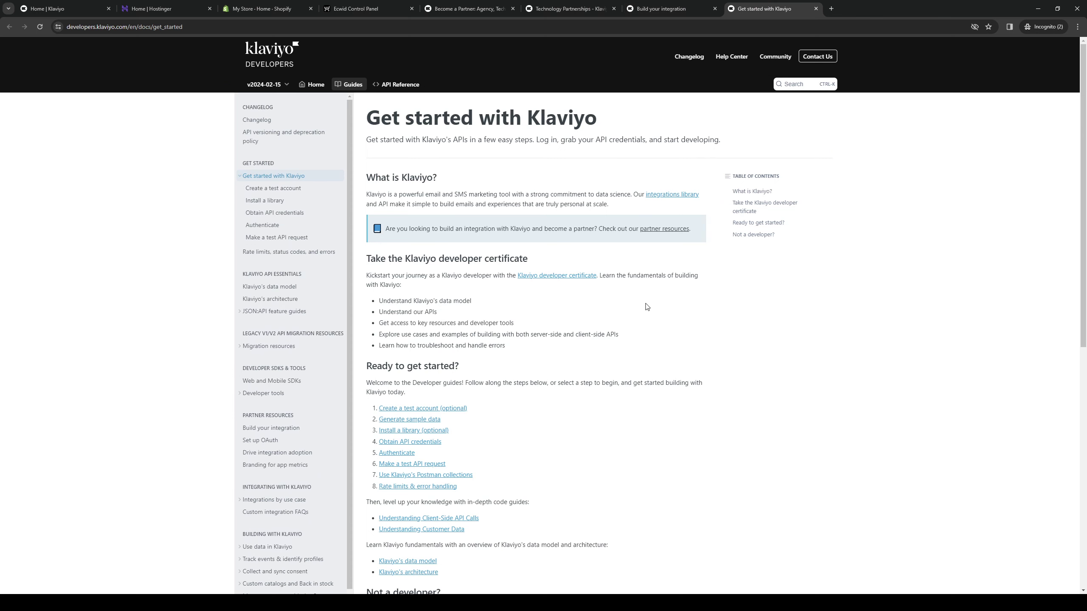
pyautogui.scroll(-2, 448, 273)
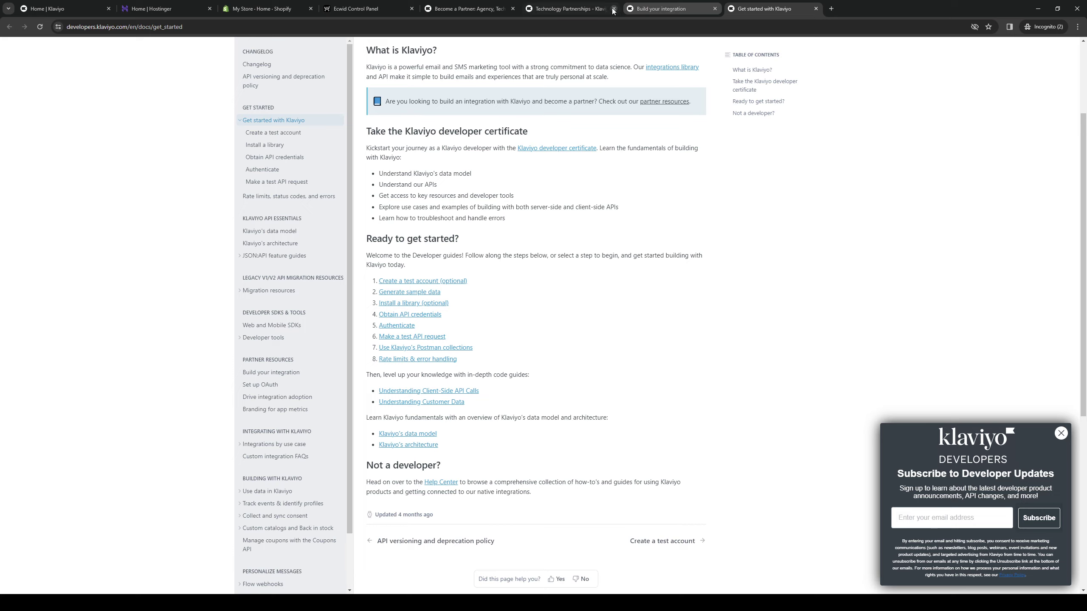
# Close the Become a Partner, Technology Partnerships, Build your integration and Get started tabs, leaving Home | Klaviyo.
pyautogui.click(567, 9)
pyautogui.click(506, 8)
pyautogui.click(513, 9)
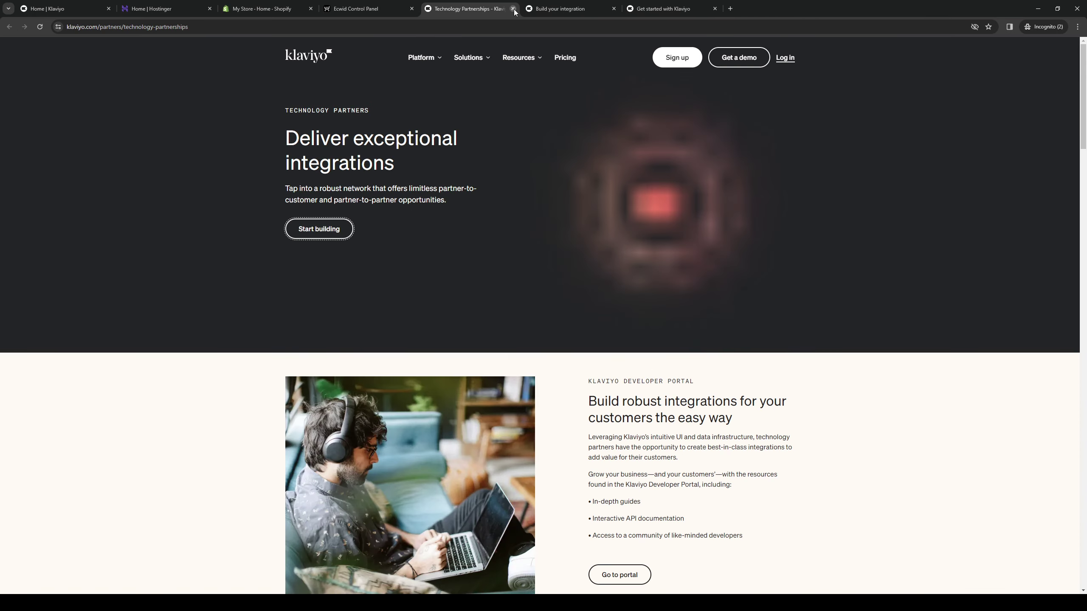
pyautogui.click(513, 8)
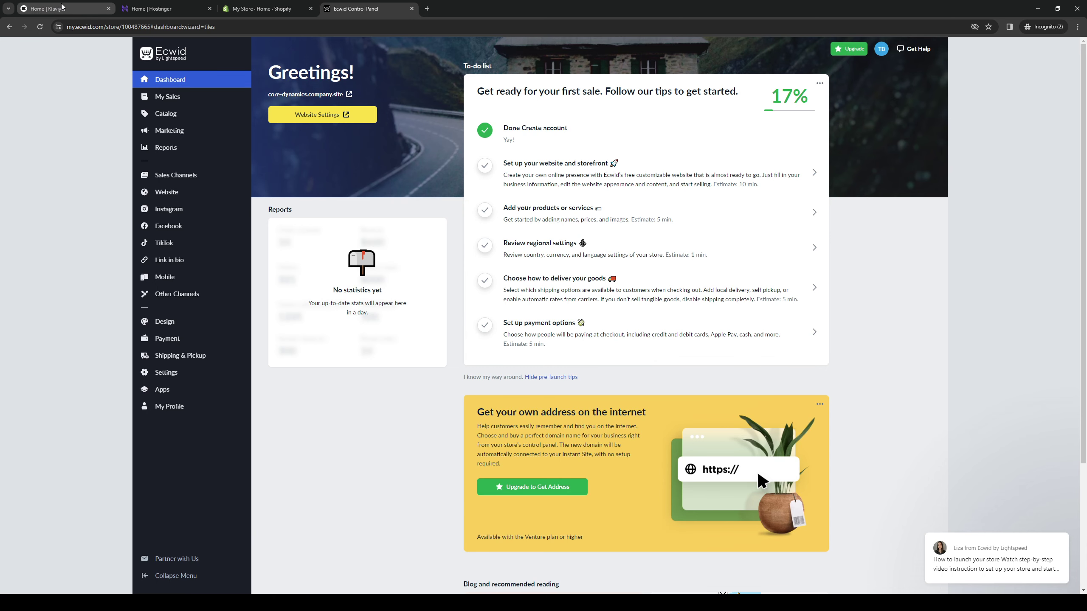
pyautogui.click(46, 8)
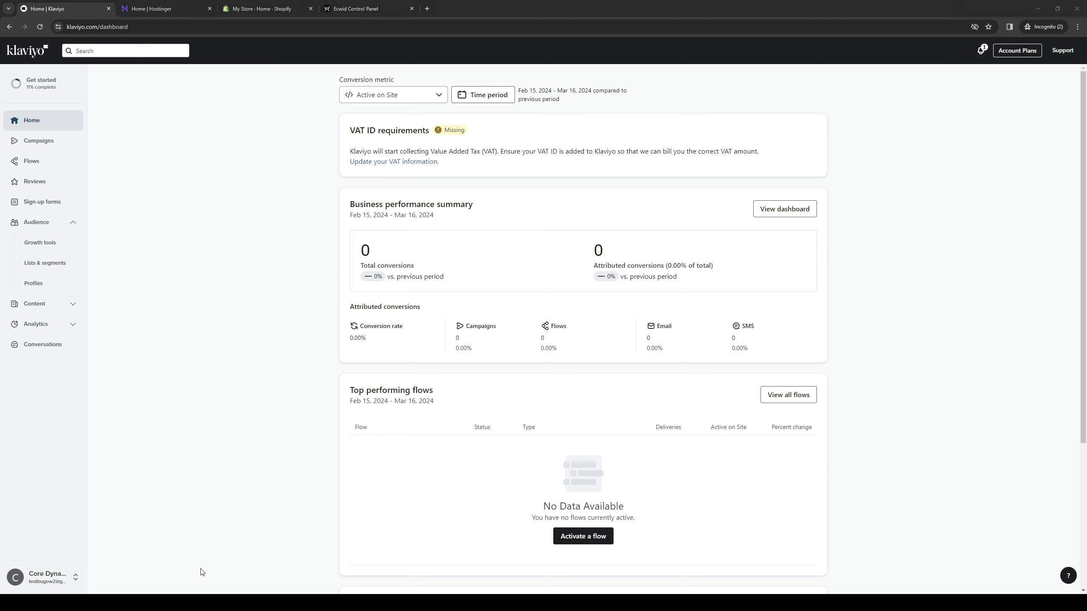